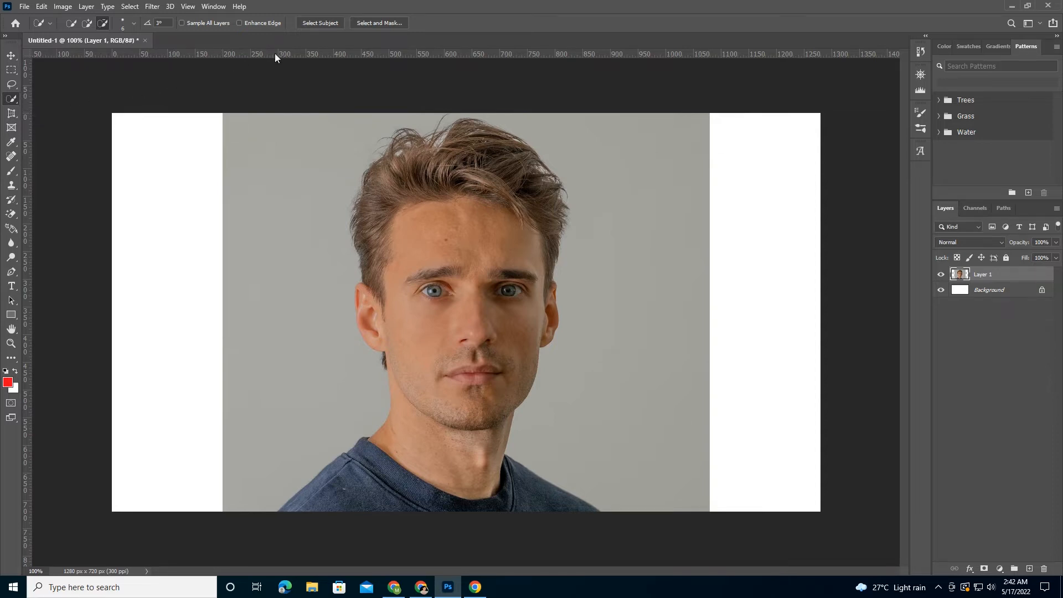
- Select the man in the portrait with Select Subject and shift the selection edge slightly inward in Select and Mask
{"action": "left_click", "coordinate": [323, 22]}
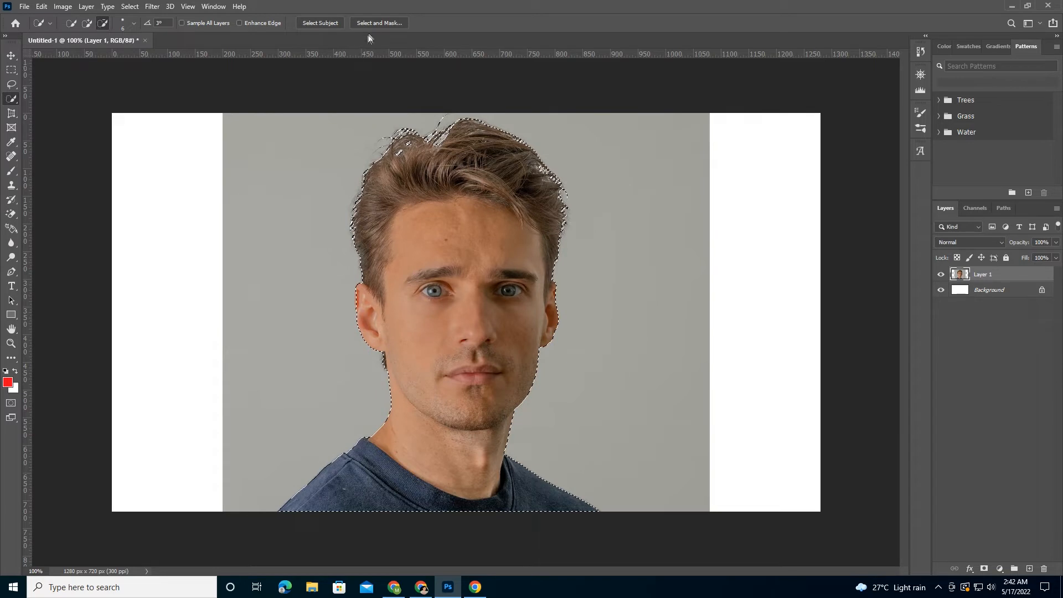
{"action": "left_click", "coordinate": [376, 26]}
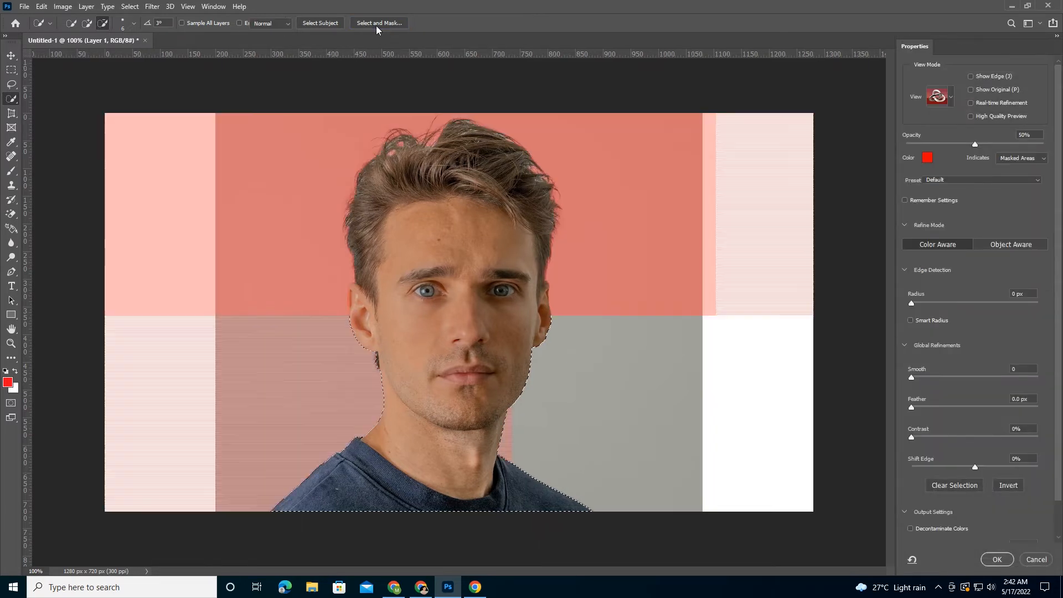
{"action": "left_click", "coordinate": [951, 99]}
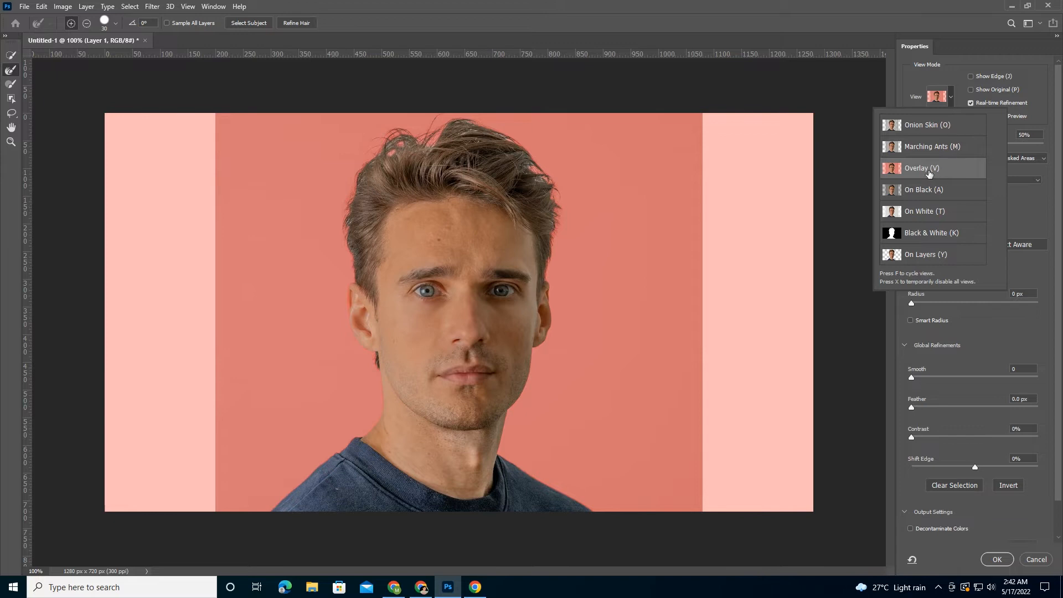
{"action": "left_click", "coordinate": [951, 100]}
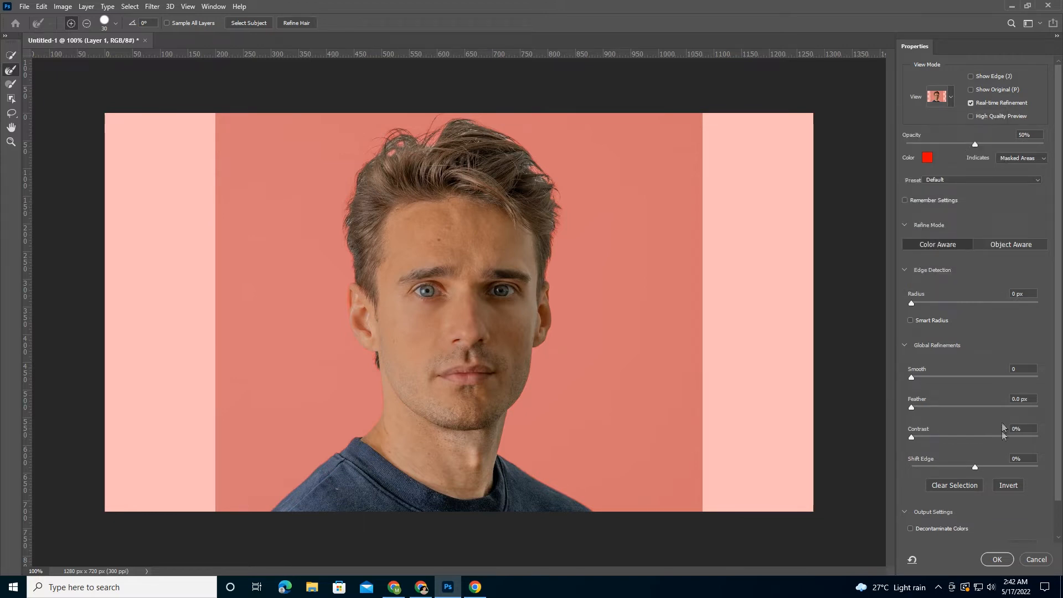
{"action": "mouse_move", "coordinate": [976, 466]}
{"action": "left_mouse_down"}
{"action": "mouse_move", "coordinate": [1002, 464]}
{"action": "mouse_move", "coordinate": [901, 472]}
{"action": "mouse_move", "coordinate": [956, 468]}
{"action": "left_mouse_up"}
{"action": "left_click", "coordinate": [997, 559]}
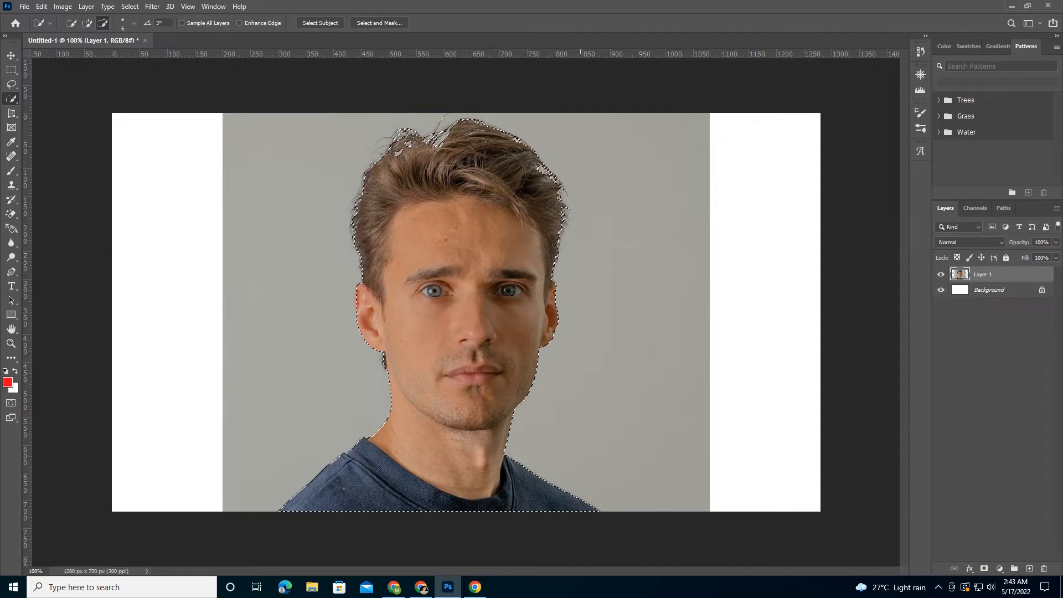
- Delete the grey backdrop around the man using the inverted selection, and remove the white Background layer
{"action": "left_click", "coordinate": [129, 6]}
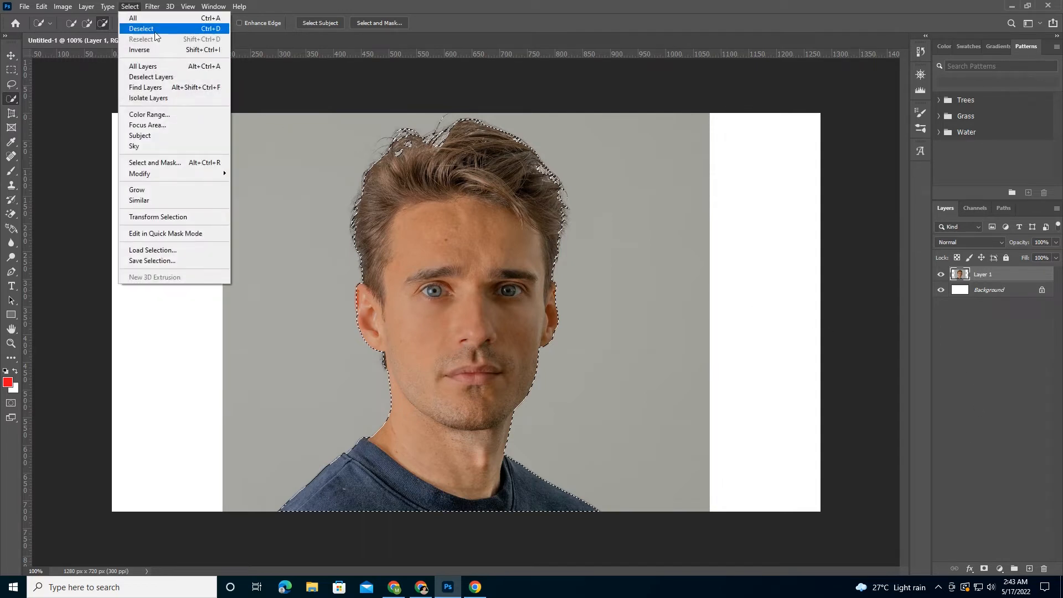
{"action": "left_click", "coordinate": [175, 52]}
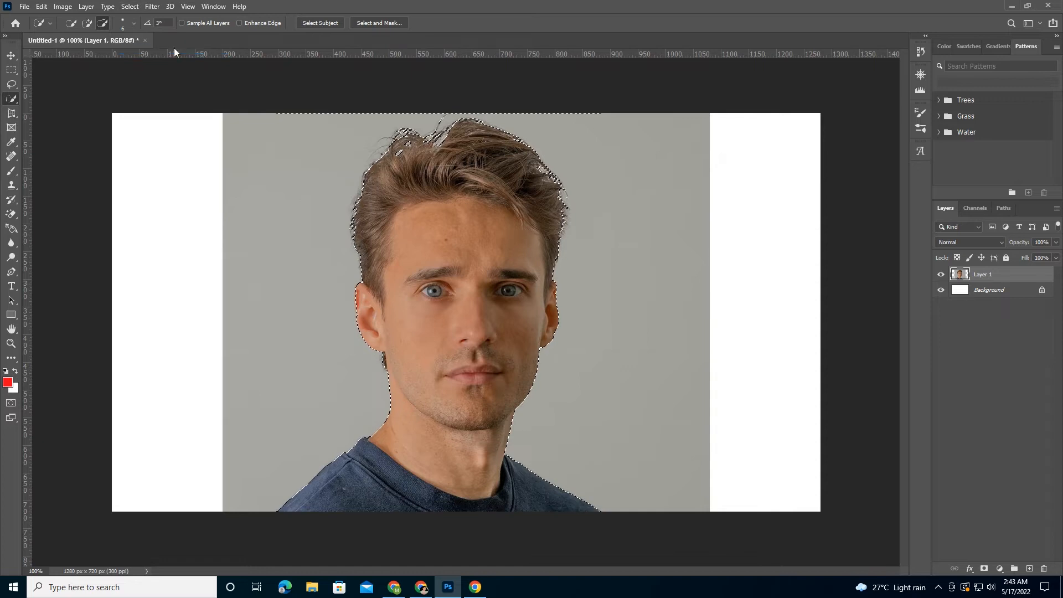
{"action": "key", "text": "Delete"}
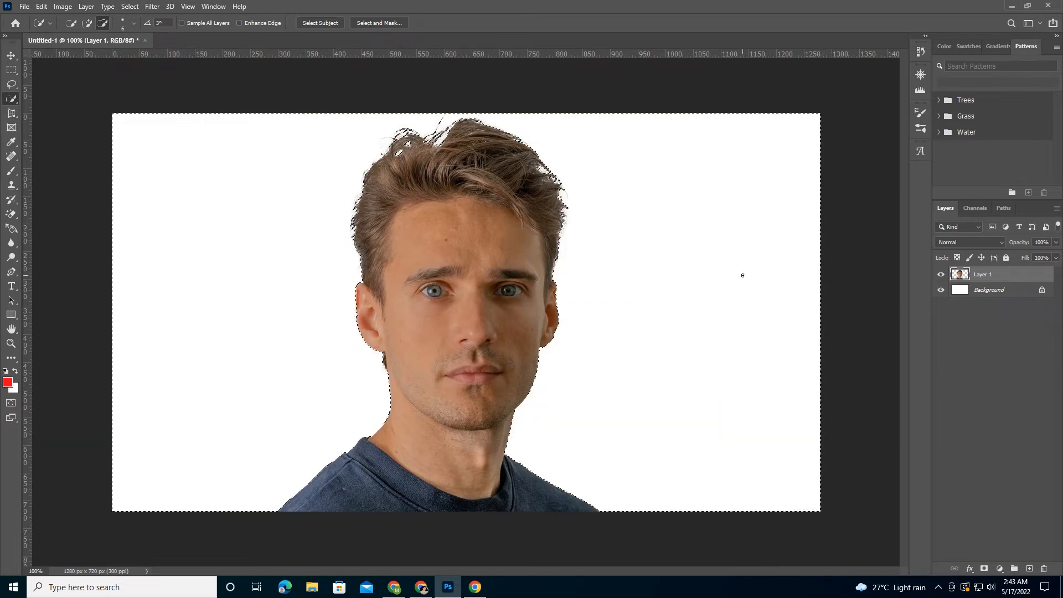
{"action": "key", "text": "ctrl+d"}
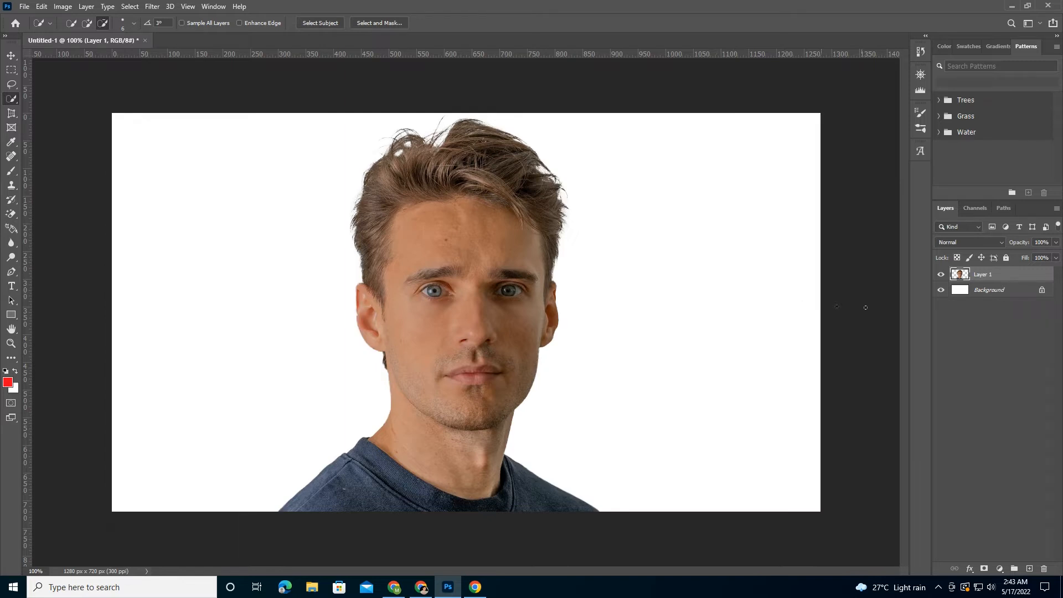
{"action": "left_click", "coordinate": [1041, 289]}
{"action": "left_click_drag", "start_coordinate": [1023, 293], "coordinate": [1044, 570]}
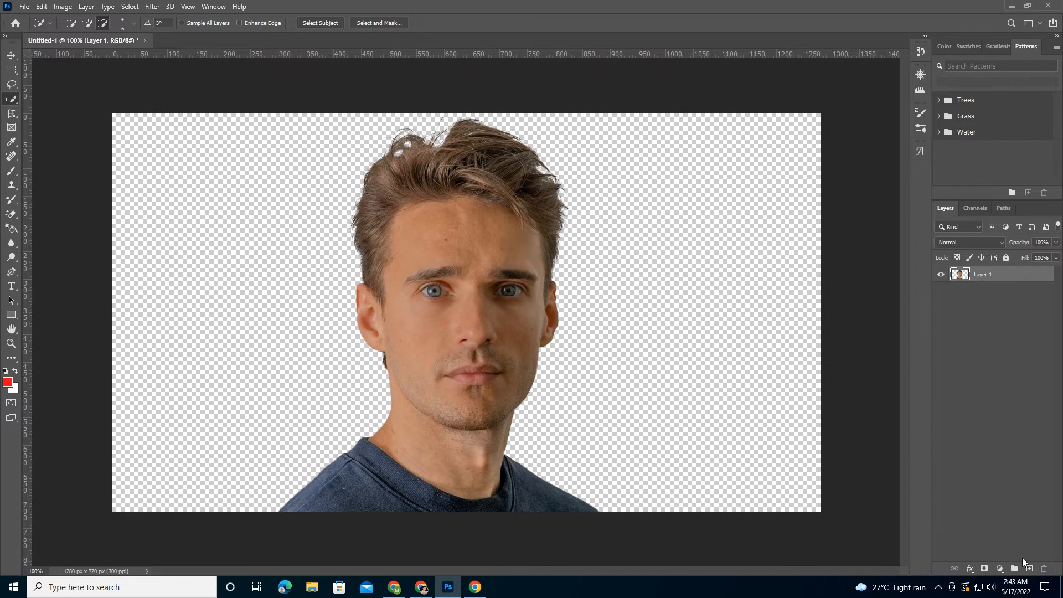
- Draw a black-filled rectangle about 1319 × 757 px covering the whole canvas and place it beneath the portrait layer
{"action": "right_click", "coordinate": [11, 315]}
{"action": "left_click", "coordinate": [44, 314]}
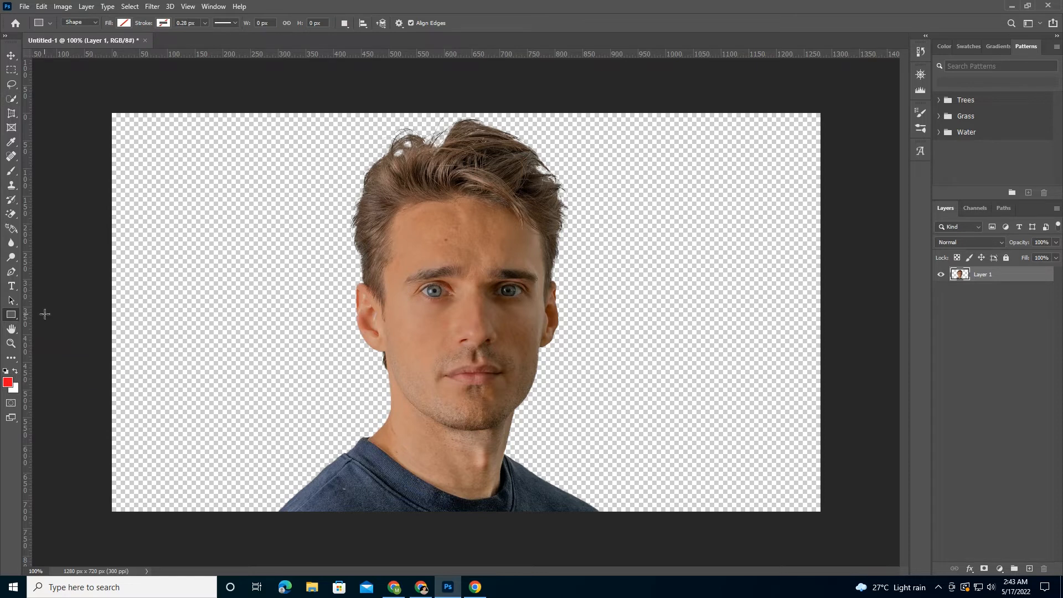
{"action": "left_click_drag", "start_coordinate": [100, 106], "coordinate": [829, 525]}
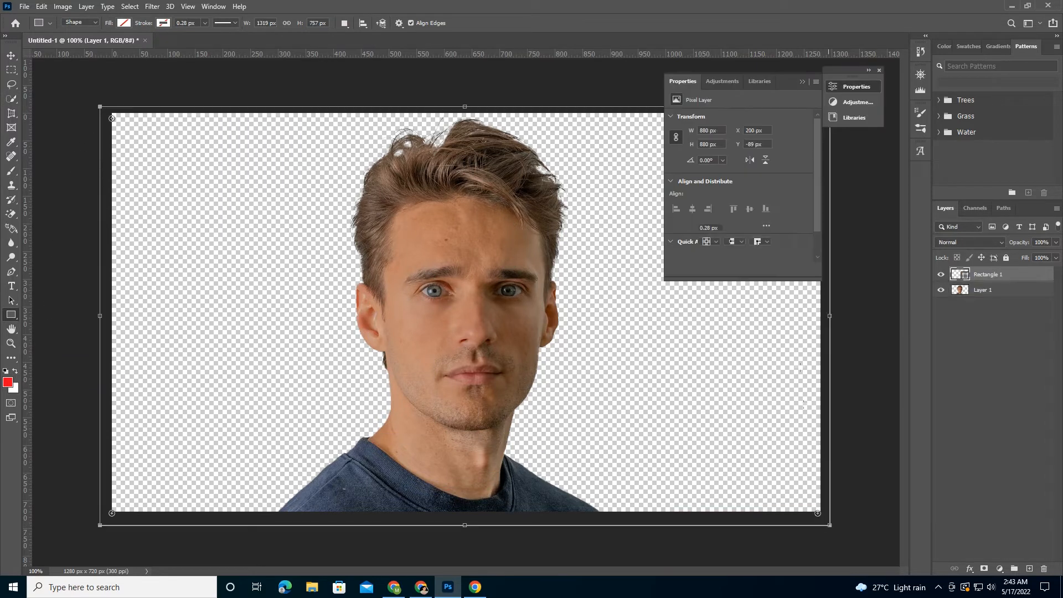
{"action": "left_click", "coordinate": [705, 197]}
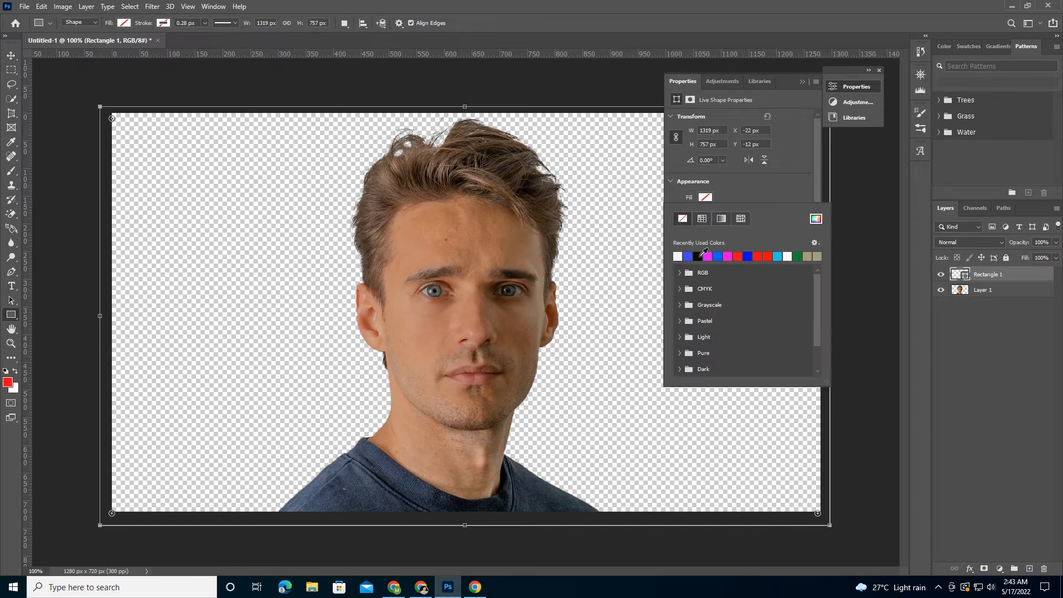
{"action": "left_click", "coordinate": [699, 256]}
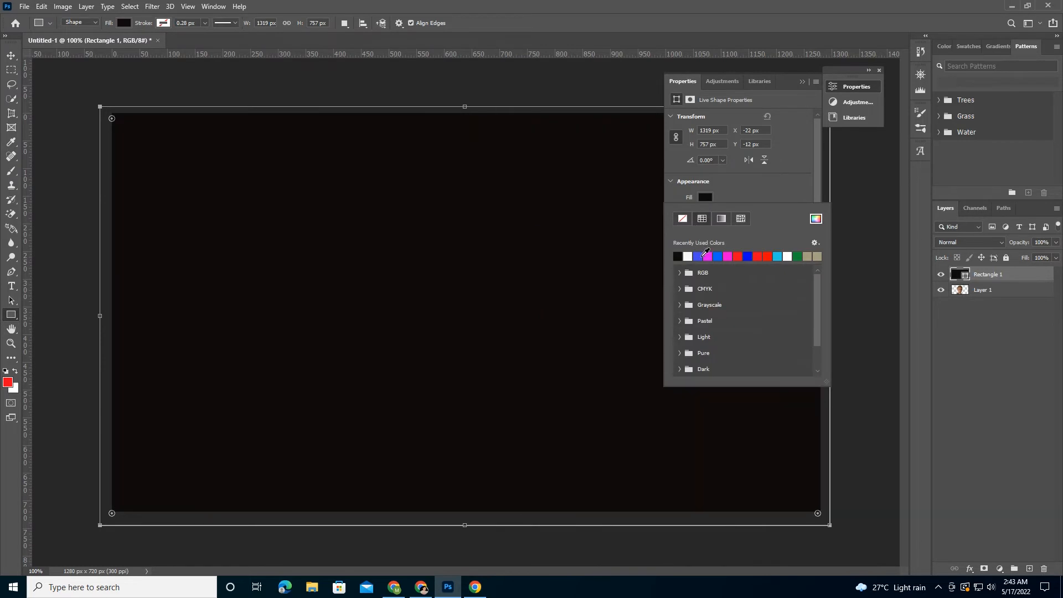
{"action": "left_click", "coordinate": [879, 71]}
{"action": "left_click", "coordinate": [879, 71]}
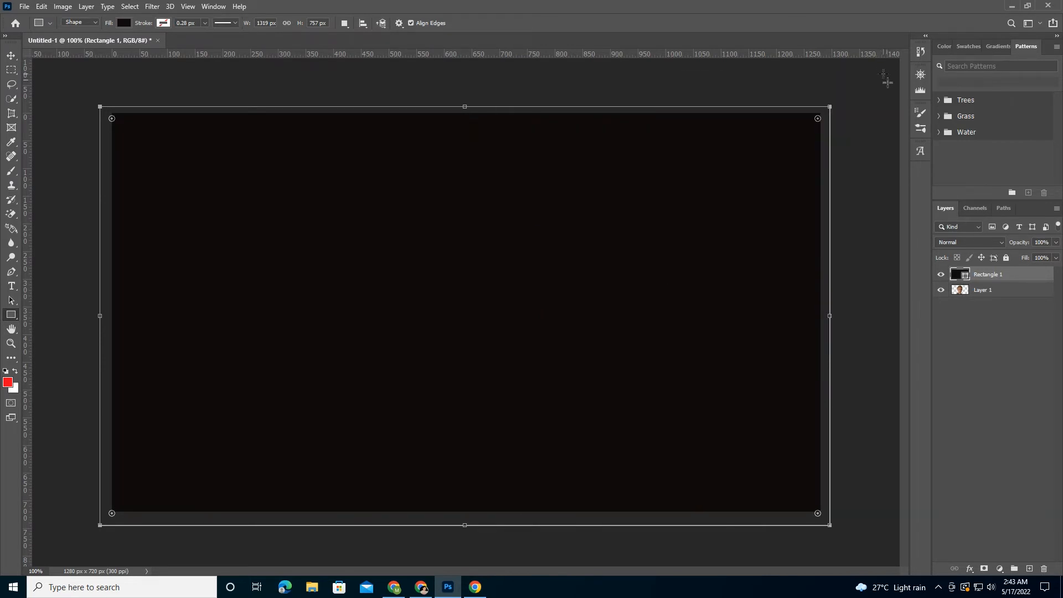
{"action": "left_click_drag", "start_coordinate": [992, 281], "coordinate": [991, 295]}
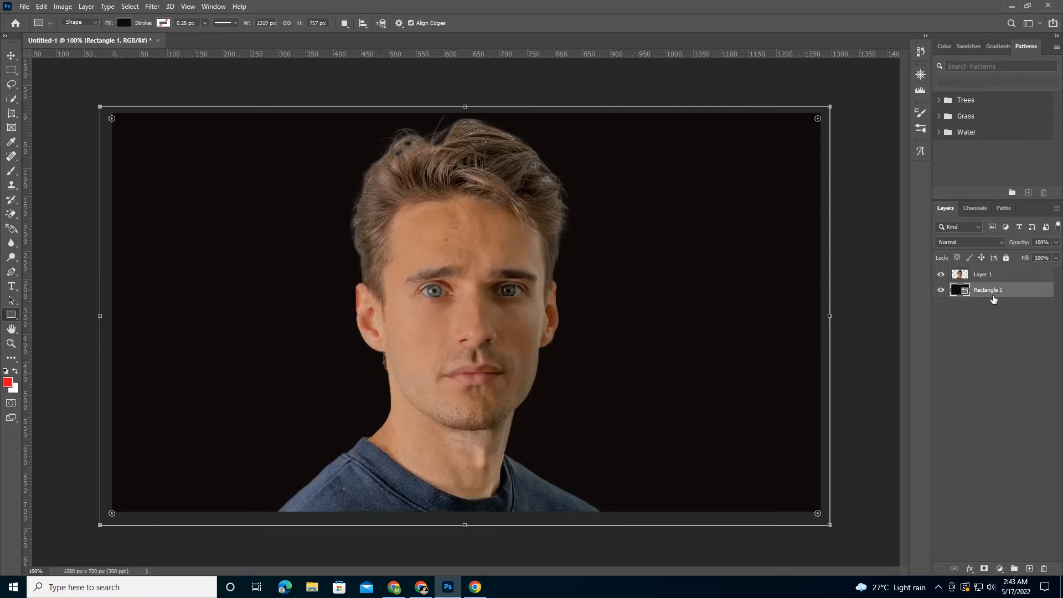
{"action": "left_click", "coordinate": [11, 58]}
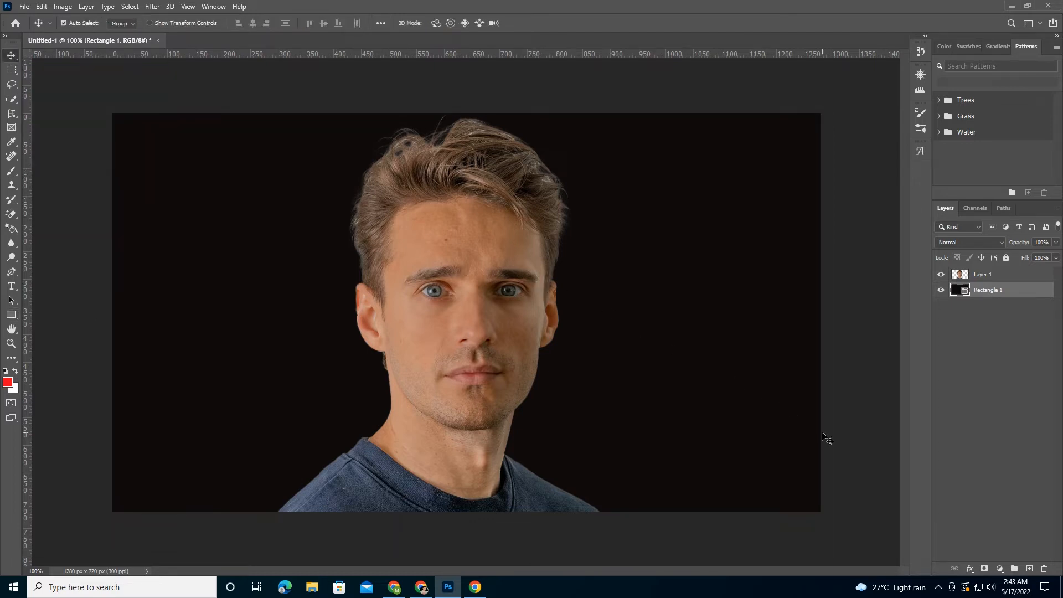
- Add a linear red-to-transparent gradient fill layer with a 0° angle and place the portrait layer beneath it
{"action": "left_click", "coordinate": [1000, 569]}
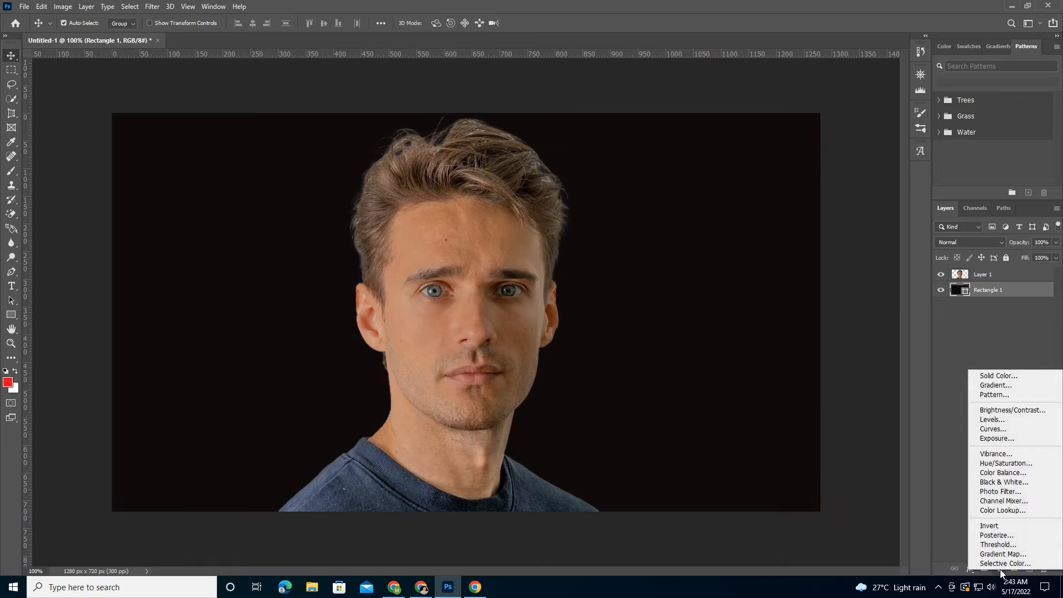
{"action": "left_click", "coordinate": [991, 385]}
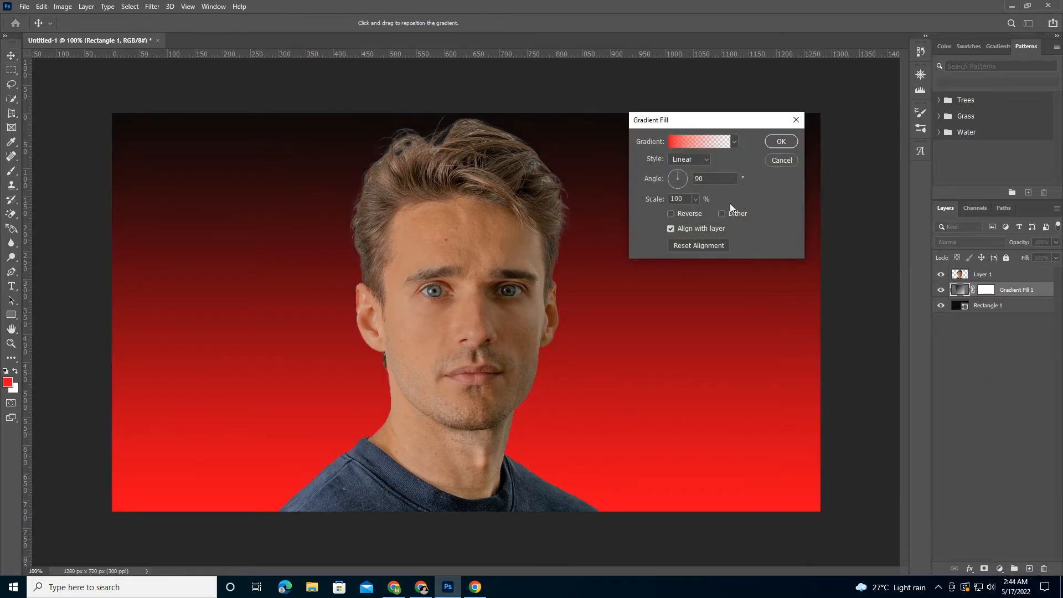
{"action": "double_click", "coordinate": [717, 178]}
{"action": "type", "text": "0"}
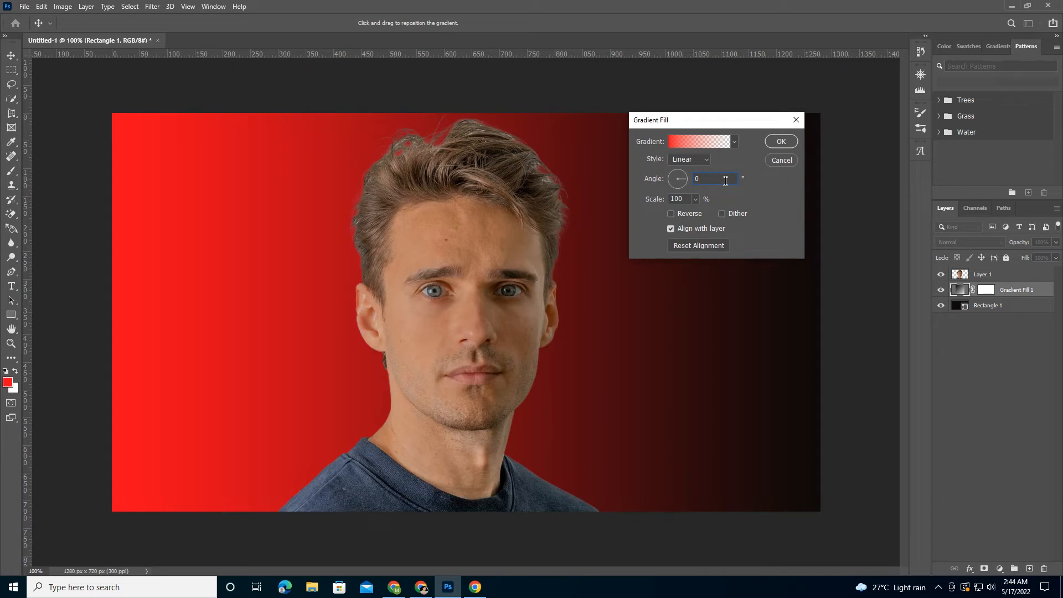
{"action": "left_click", "coordinate": [778, 143]}
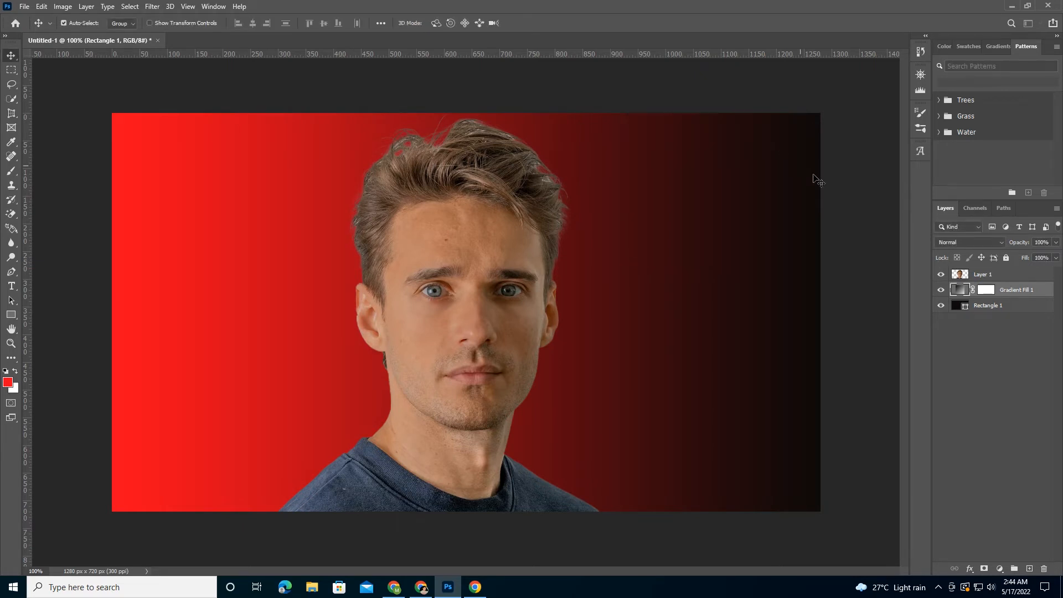
{"action": "left_click", "coordinate": [999, 275]}
{"action": "left_click_drag", "start_coordinate": [999, 275], "coordinate": [1002, 296]}
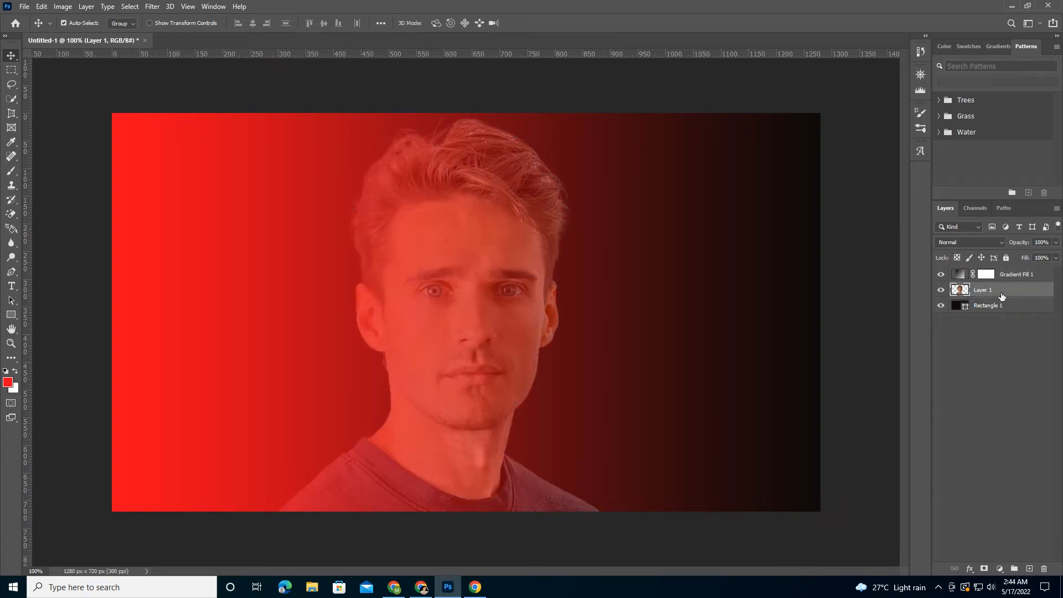
- Set the gradient fill's scale to 20% with the Linear style, and change its layer blend mode to Color
{"action": "left_click", "coordinate": [1007, 276]}
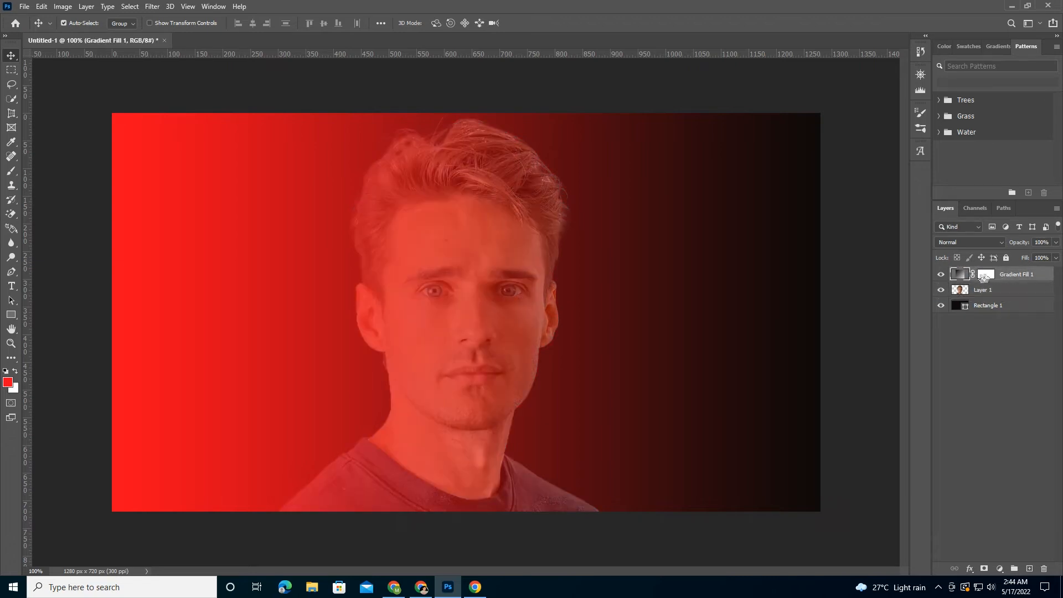
{"action": "double_click", "coordinate": [959, 274]}
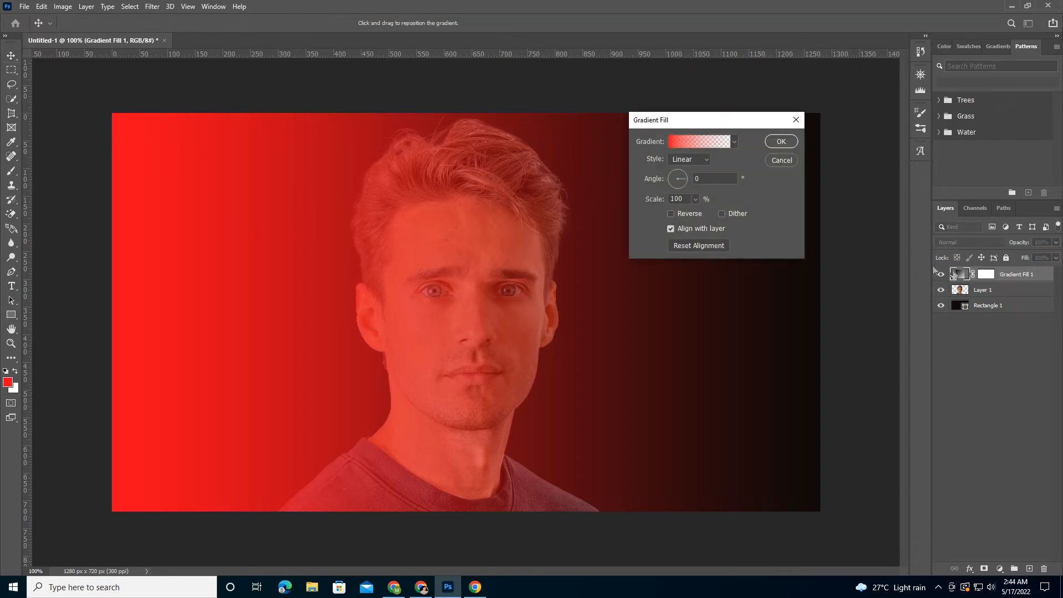
{"action": "left_click", "coordinate": [695, 200]}
{"action": "left_click", "coordinate": [685, 200]}
{"action": "type", "text": "20"}
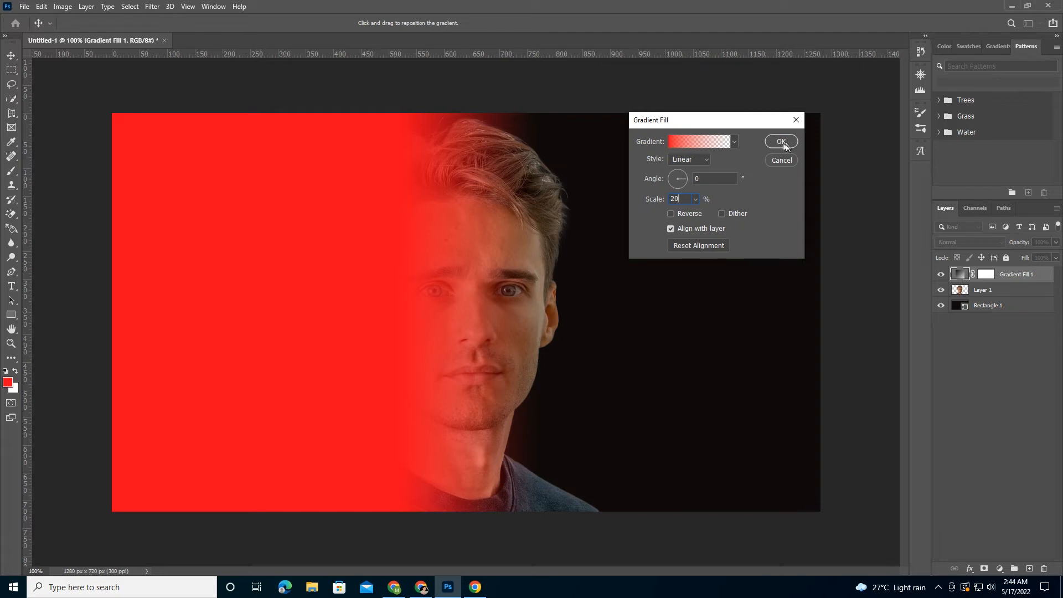
{"action": "left_click", "coordinate": [705, 163]}
{"action": "left_click", "coordinate": [691, 175]}
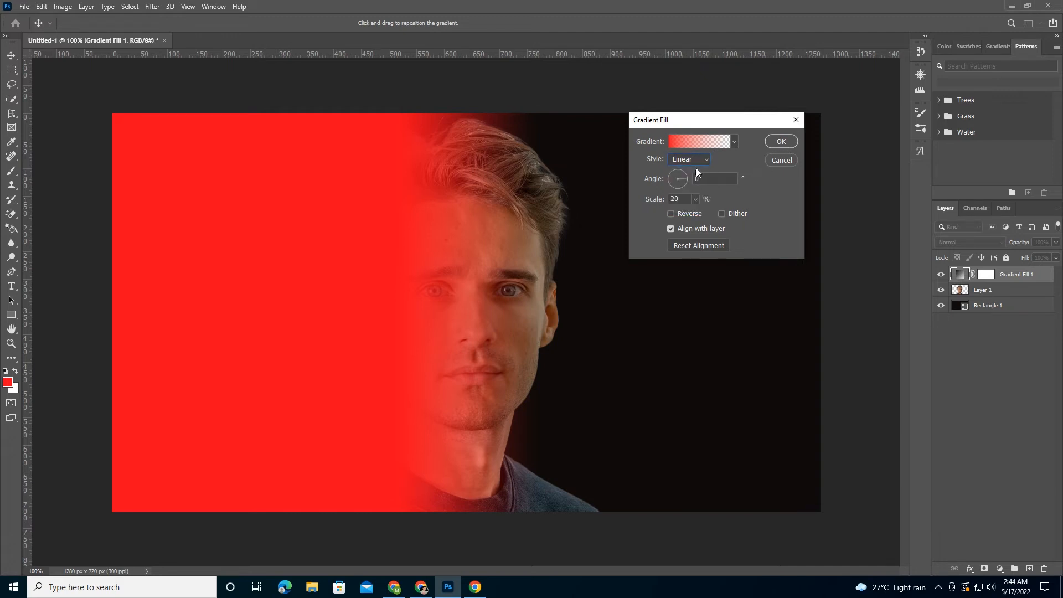
{"action": "left_click", "coordinate": [779, 142]}
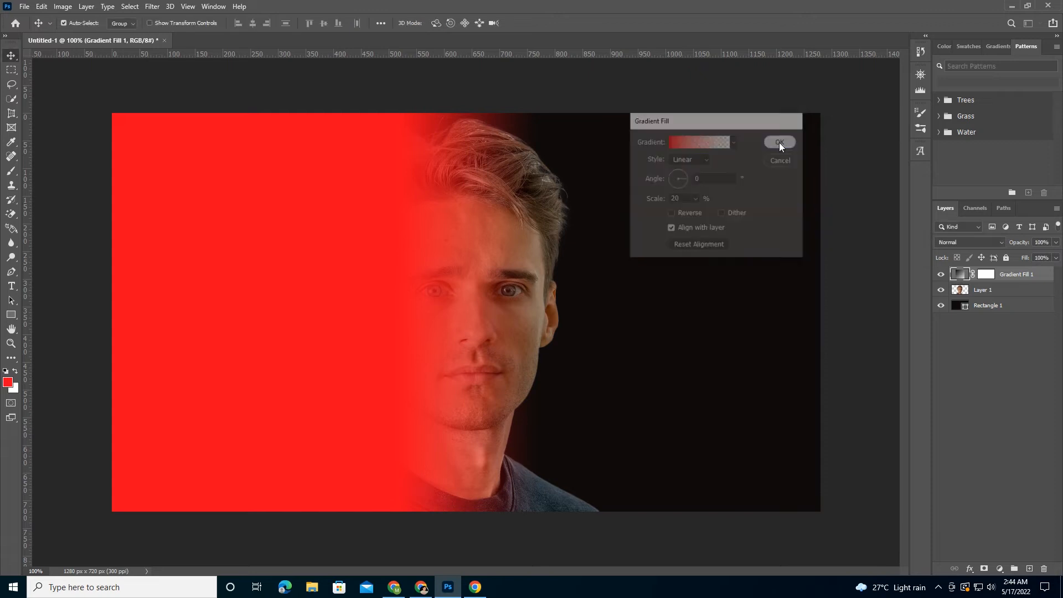
{"action": "left_click", "coordinate": [1001, 241]}
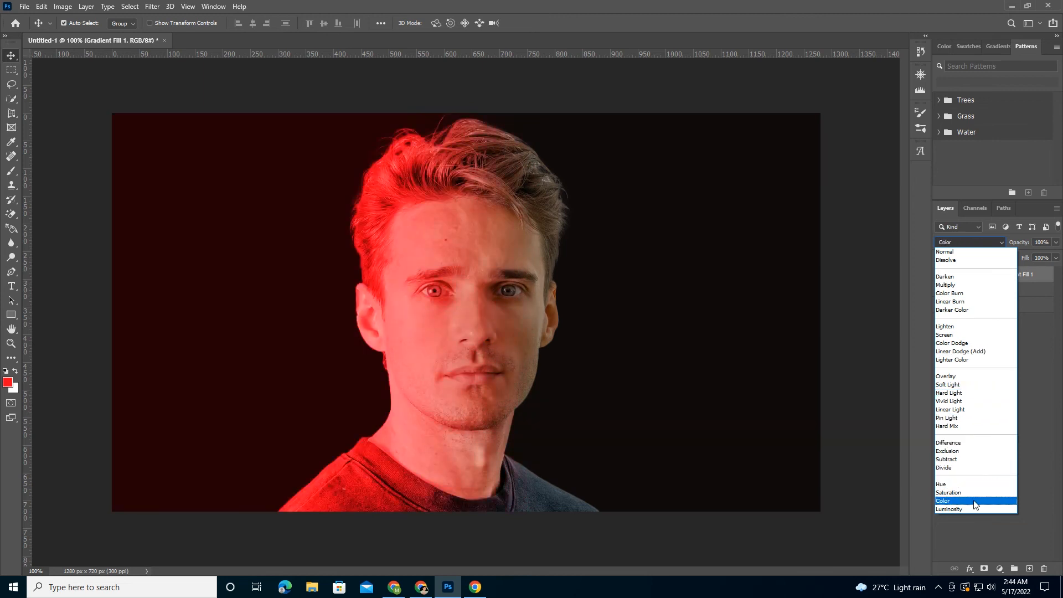
{"action": "left_click", "coordinate": [974, 501]}
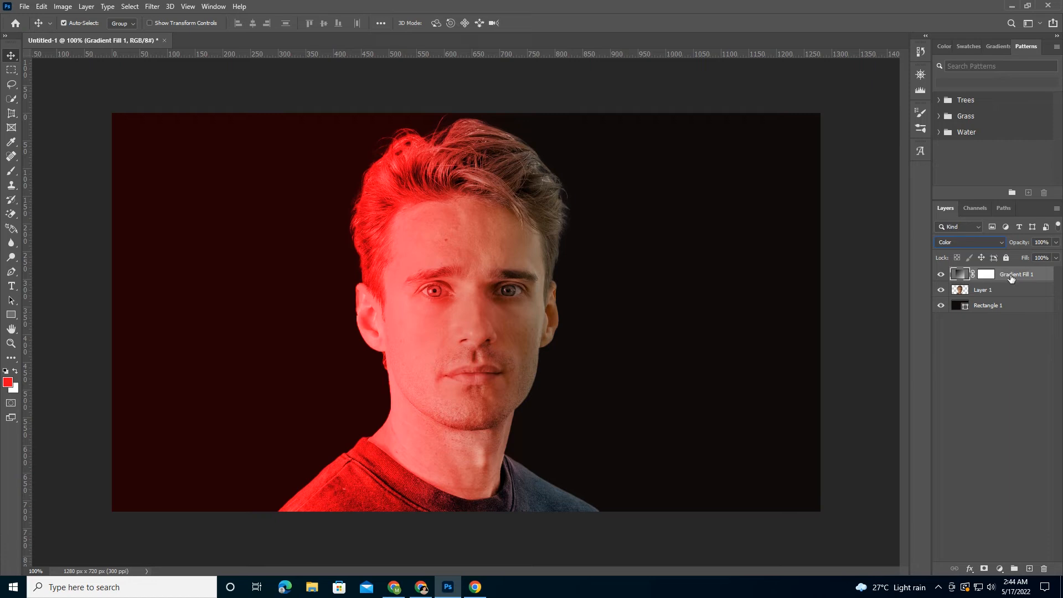
- Duplicate the gradient fill layer and set the copy's gradient angle to 175°
{"action": "key", "text": "ctrl+j"}
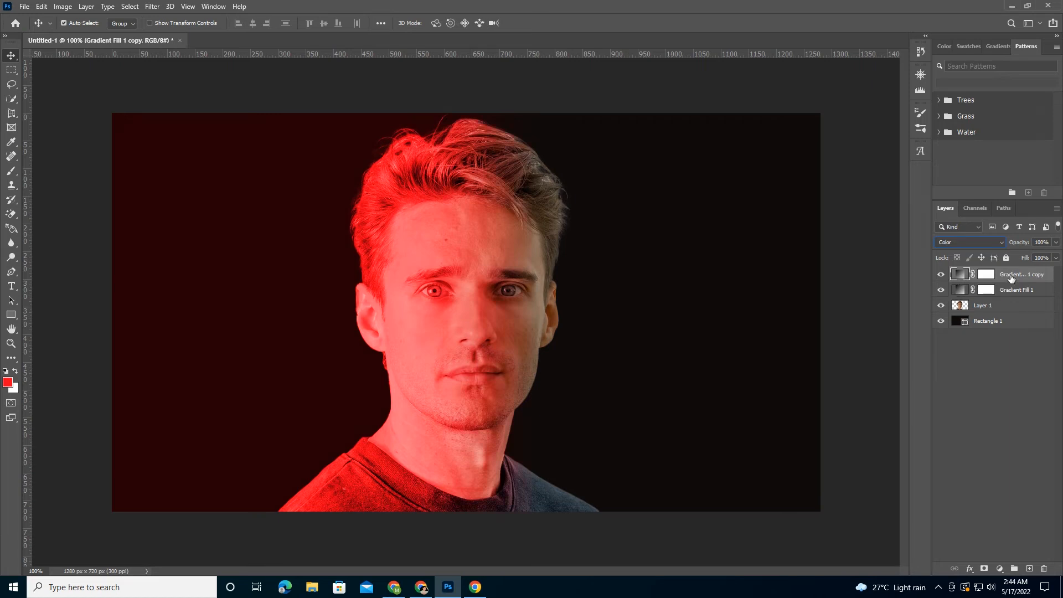
{"action": "double_click", "coordinate": [960, 276]}
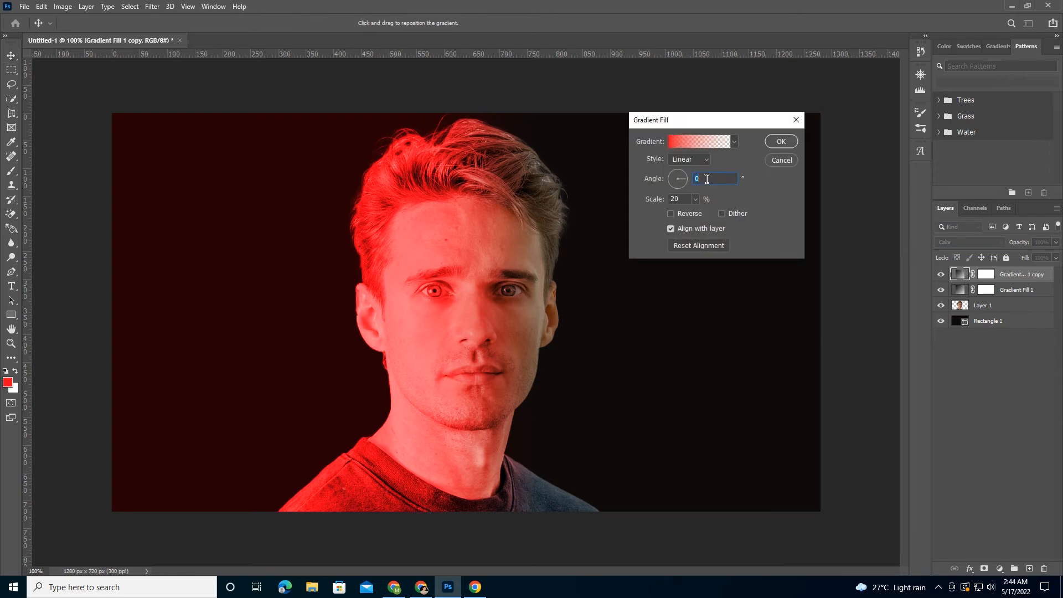
{"action": "type", "text": "175"}
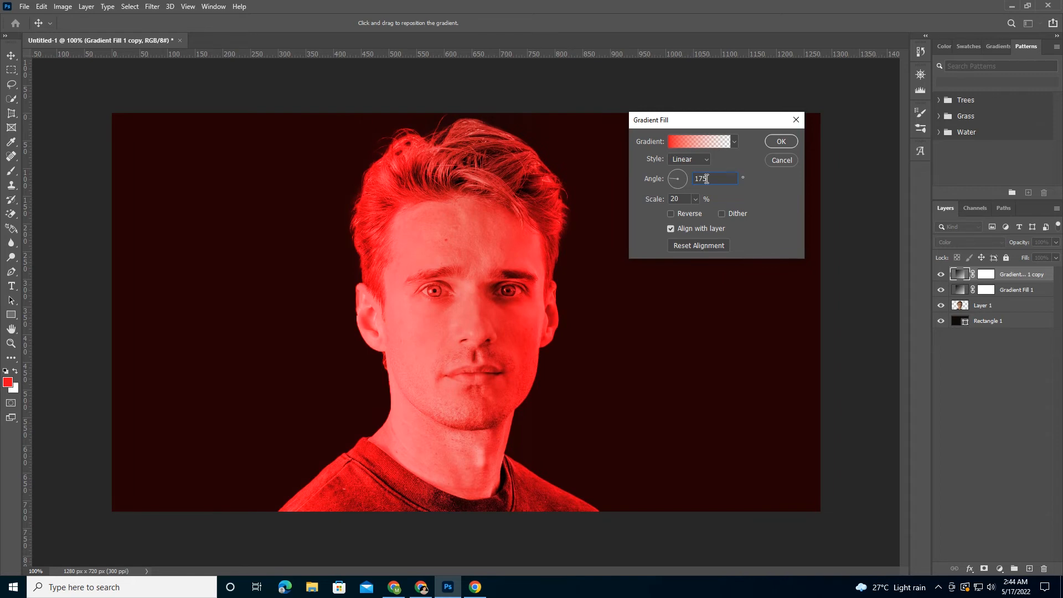
- Change the opaque starting color stop of the copied gradient fill to a bright pinkish magenta with a 298° hue and apply the gradient
{"action": "left_click", "coordinate": [673, 144]}
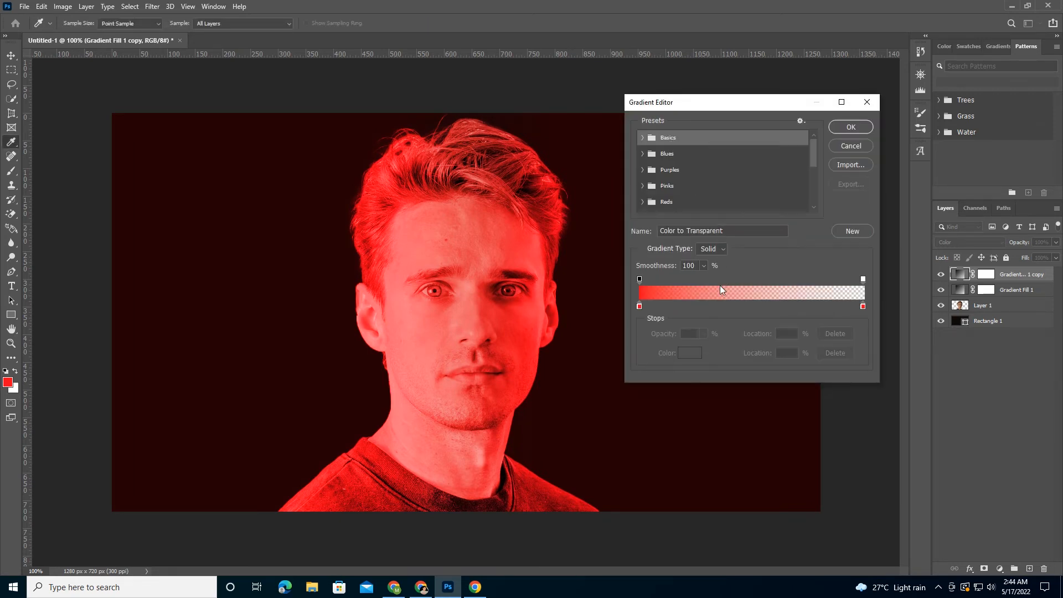
{"action": "double_click", "coordinate": [640, 306]}
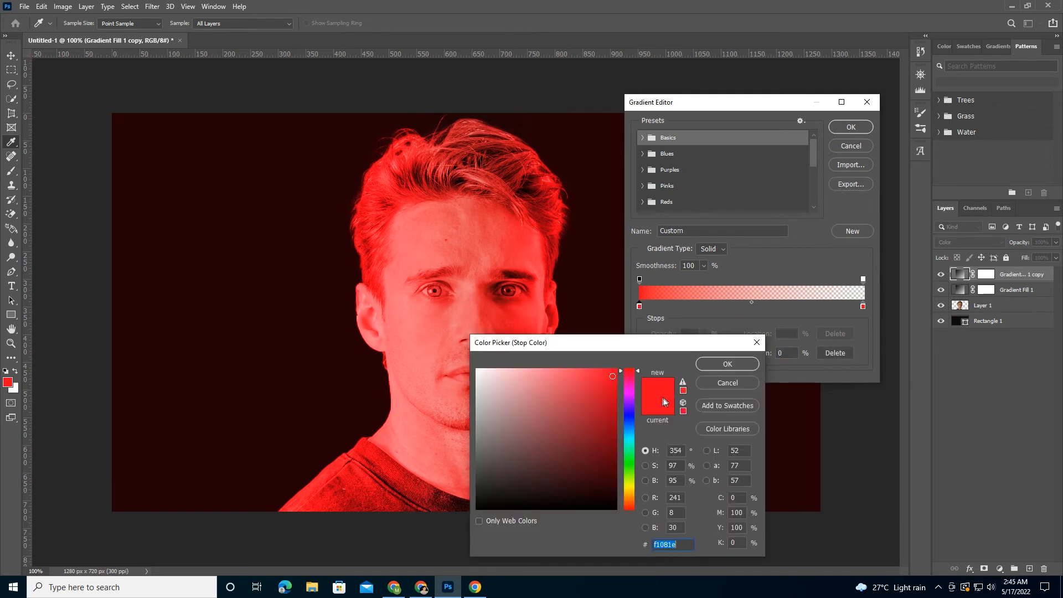
{"action": "left_click", "coordinate": [630, 393]}
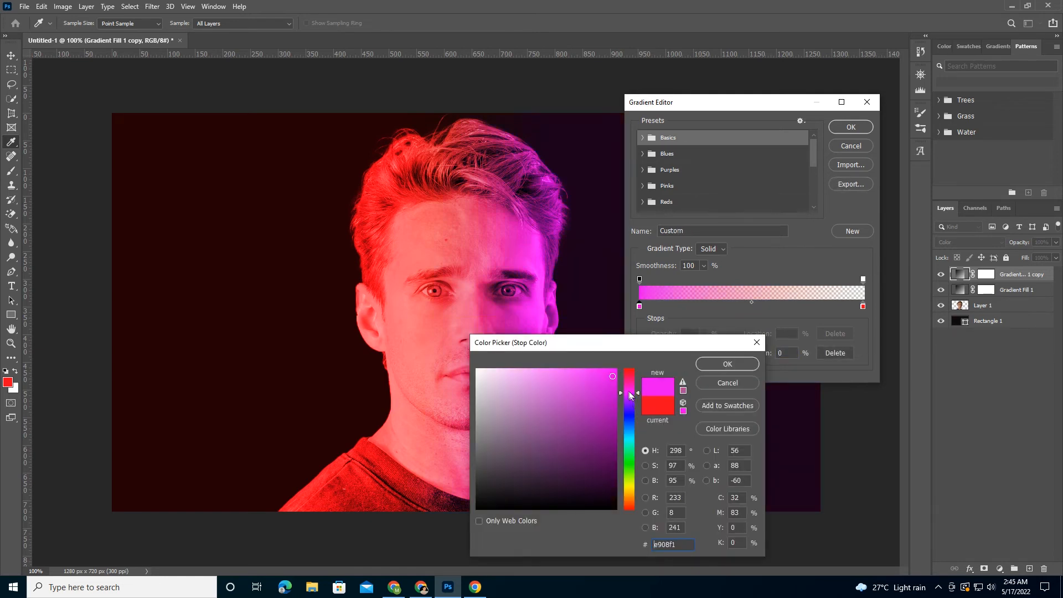
{"action": "left_click", "coordinate": [605, 376]}
{"action": "left_click", "coordinate": [609, 387]}
{"action": "left_click", "coordinate": [612, 379]}
{"action": "left_click", "coordinate": [591, 378]}
{"action": "left_click", "coordinate": [585, 376]}
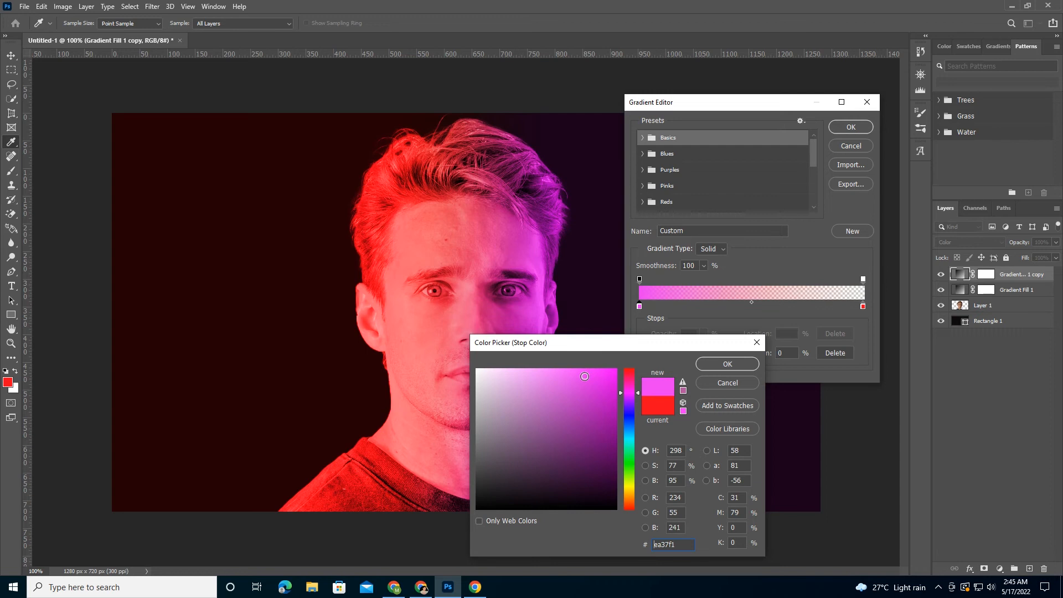
{"action": "left_click", "coordinate": [580, 373]}
{"action": "left_click", "coordinate": [722, 367]}
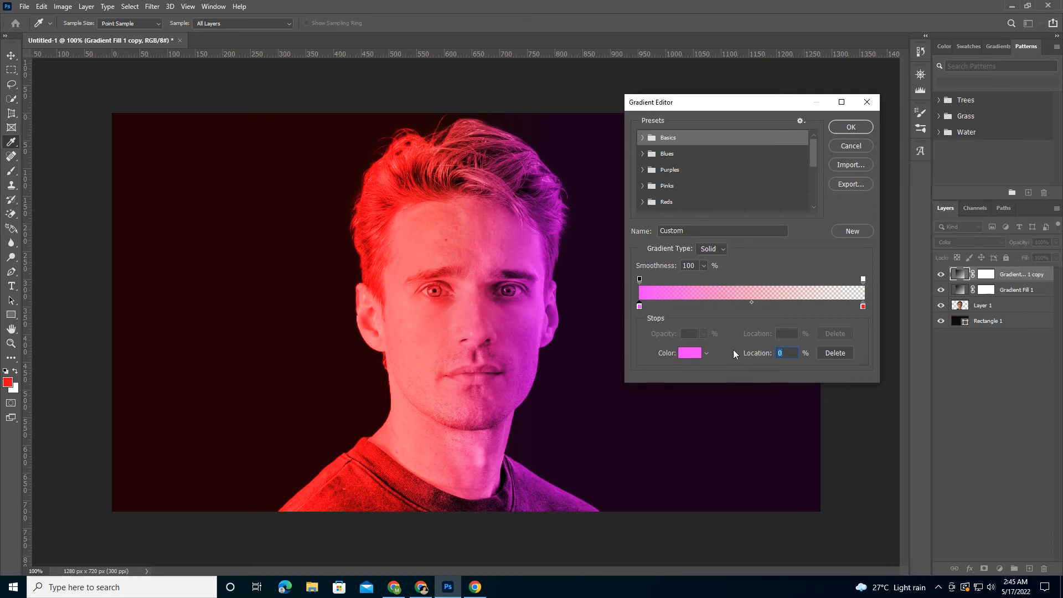
{"action": "left_click", "coordinate": [849, 128]}
{"action": "left_click", "coordinate": [781, 142]}
- Change the starting color stop of the original Gradient Fill 1 layer's gradient to a muted blue-violet with a 256° hue
{"action": "left_click", "coordinate": [958, 291]}
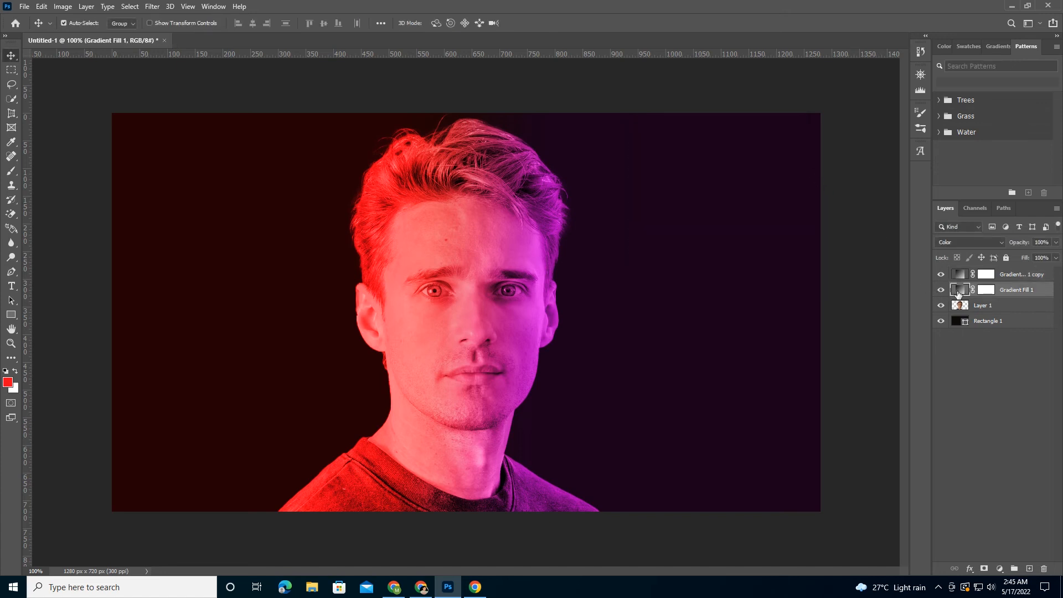
{"action": "double_click", "coordinate": [958, 290]}
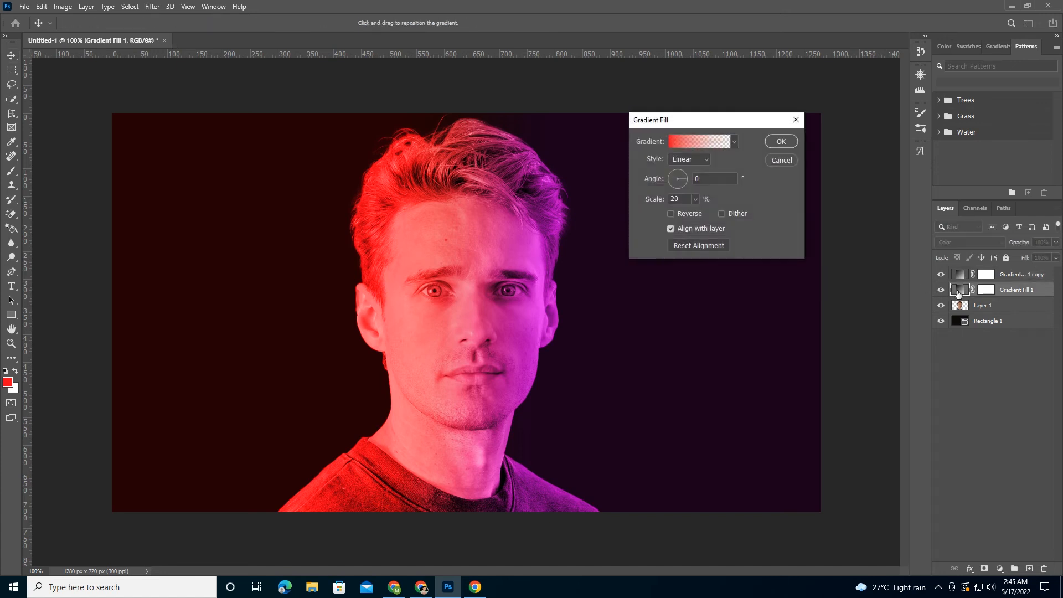
{"action": "left_click", "coordinate": [672, 141]}
{"action": "left_click", "coordinate": [639, 306]}
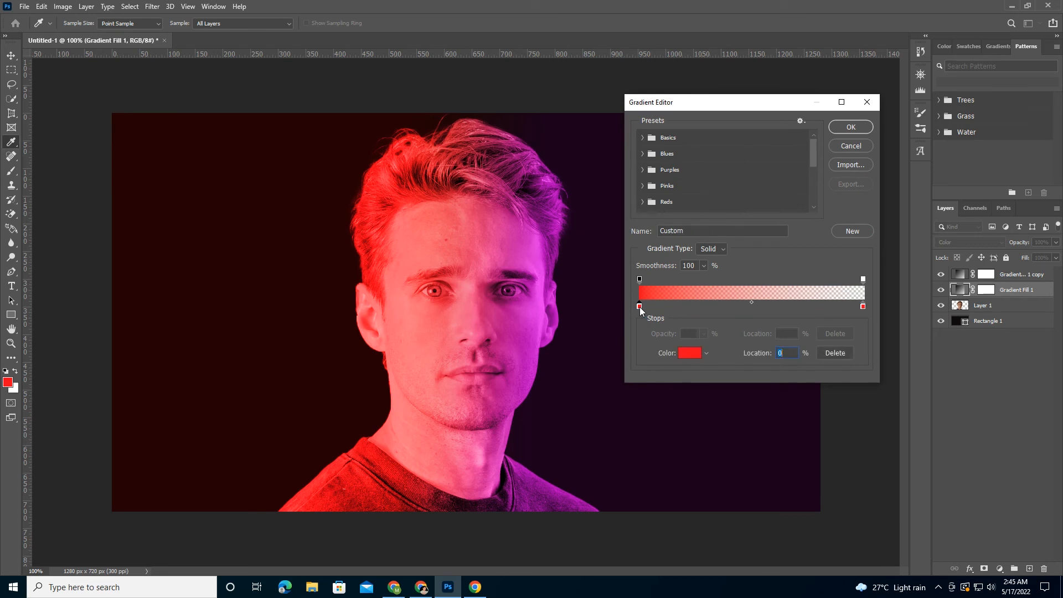
{"action": "left_click", "coordinate": [682, 353]}
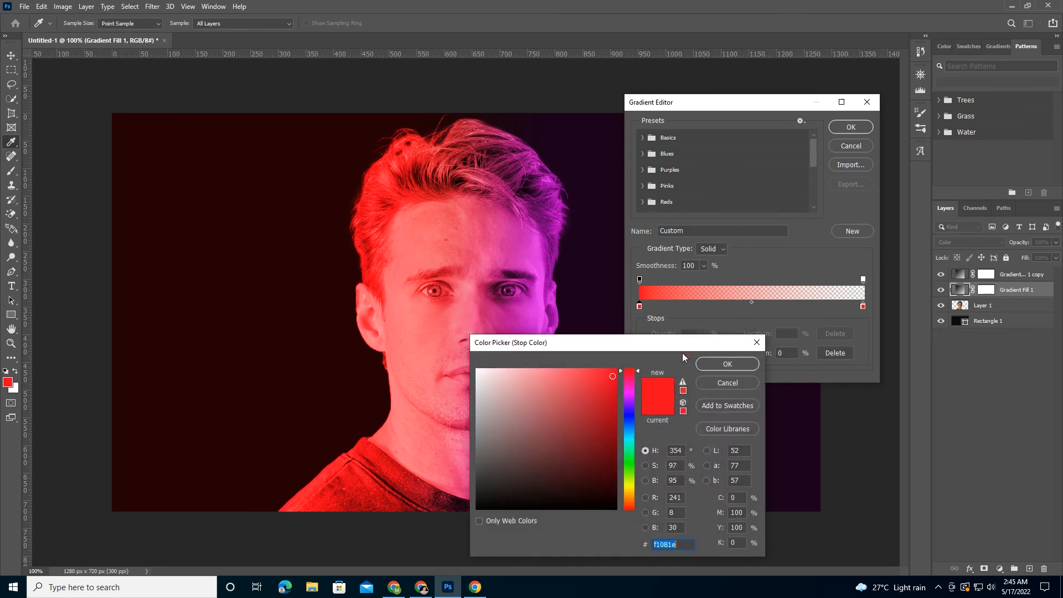
{"action": "left_click", "coordinate": [626, 409]}
{"action": "left_click", "coordinate": [585, 375]}
{"action": "left_click", "coordinate": [591, 377]}
{"action": "left_click", "coordinate": [600, 377]}
{"action": "left_click", "coordinate": [608, 378]}
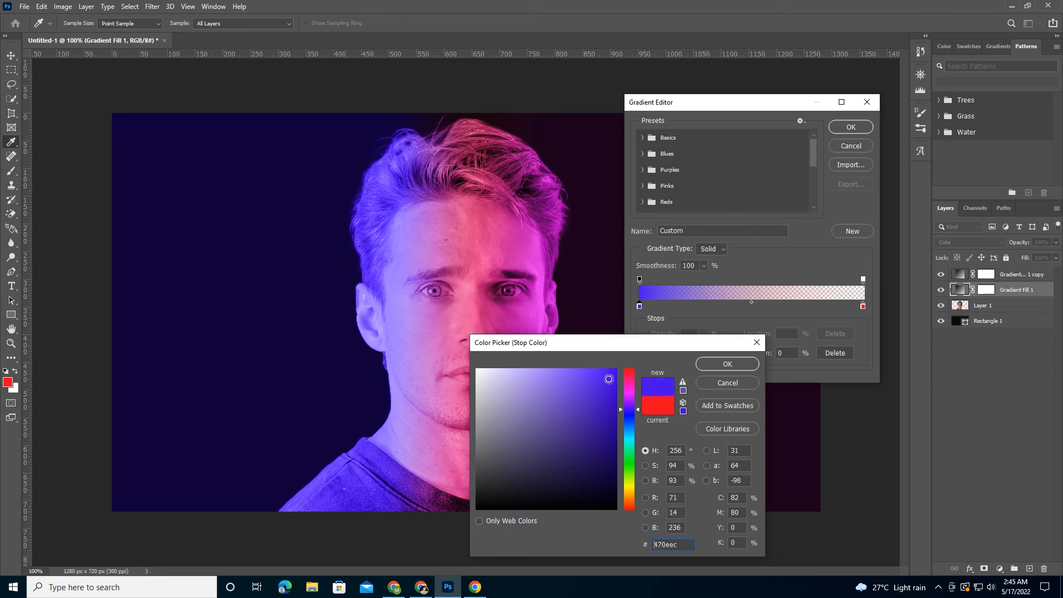
{"action": "left_click", "coordinate": [611, 374]}
{"action": "mouse_move", "coordinate": [613, 396]}
{"action": "left_mouse_down"}
{"action": "mouse_move", "coordinate": [597, 423]}
{"action": "mouse_move", "coordinate": [612, 380]}
{"action": "mouse_move", "coordinate": [588, 387]}
{"action": "mouse_move", "coordinate": [580, 421]}
{"action": "left_mouse_up"}
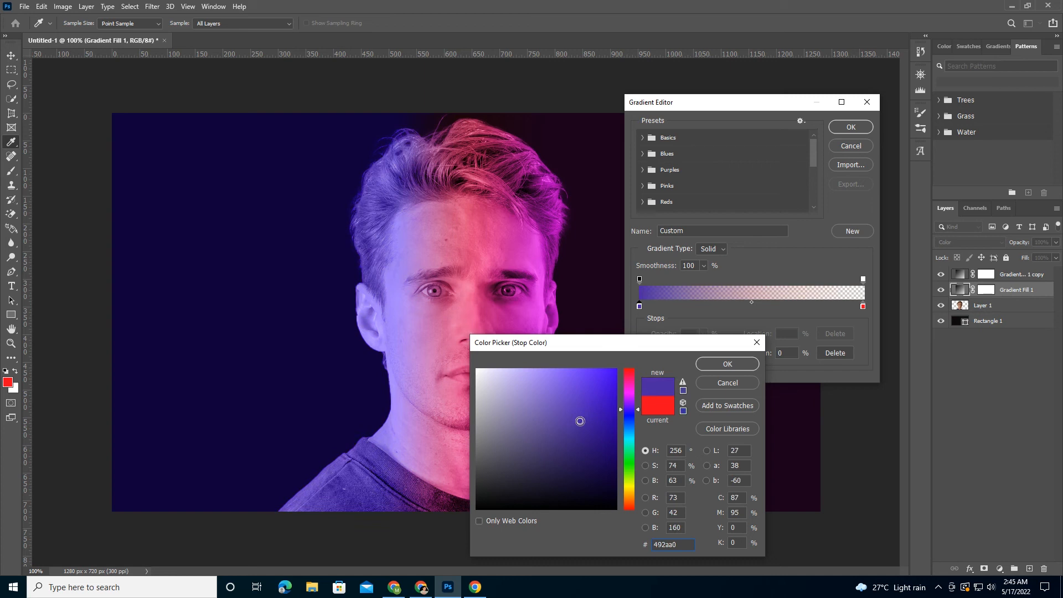
{"action": "left_click", "coordinate": [727, 364]}
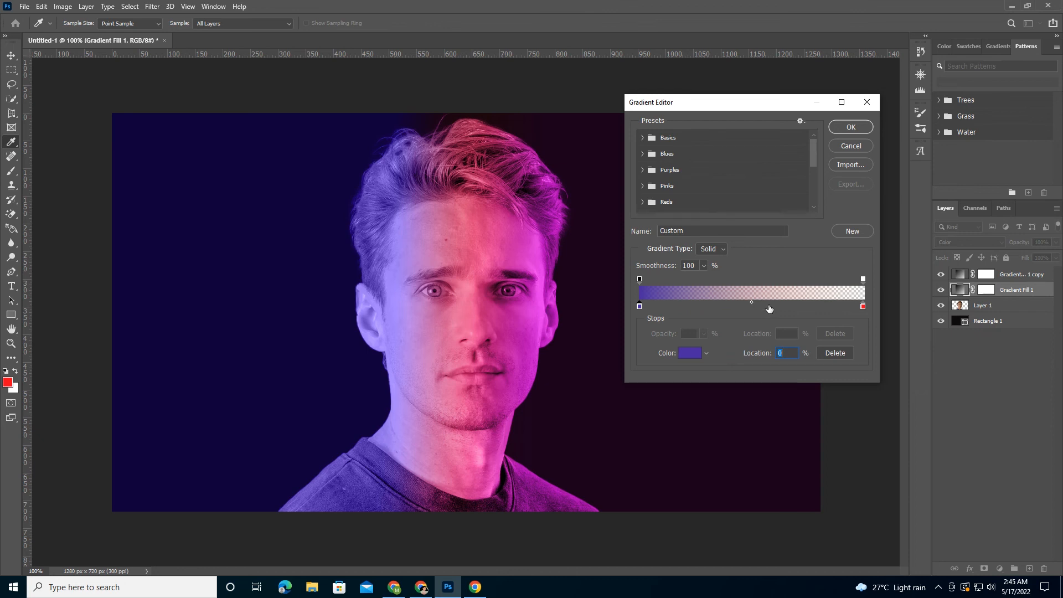
- Change the gradient's red end color stop at the 100% location to a deep saturated blue
{"action": "left_click", "coordinate": [863, 307]}
{"action": "left_click", "coordinate": [694, 354]}
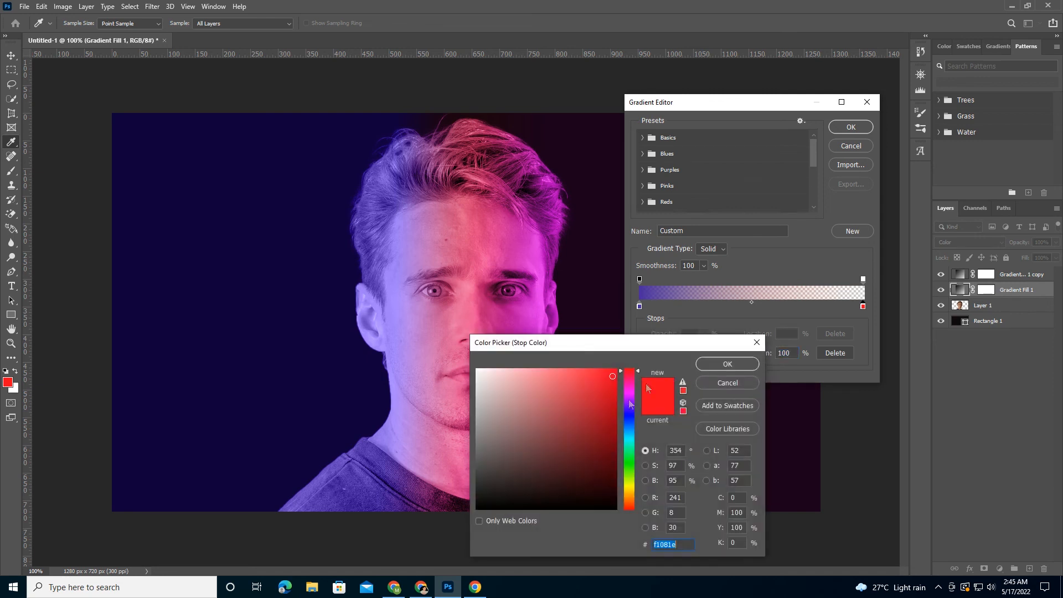
{"action": "left_click", "coordinate": [629, 416]}
{"action": "left_click", "coordinate": [607, 395]}
{"action": "left_click", "coordinate": [727, 364]}
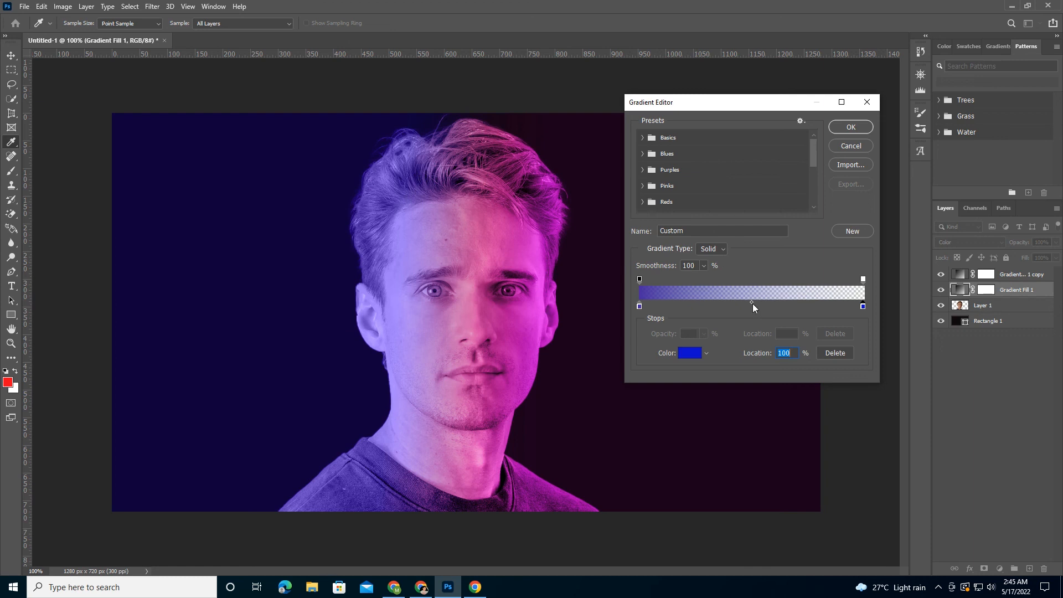
- Move the gradient's color midpoint to 74% and apply the edited gradient to the Gradient Fill 1 layer
{"action": "left_click_drag", "start_coordinate": [752, 302], "coordinate": [804, 301]}
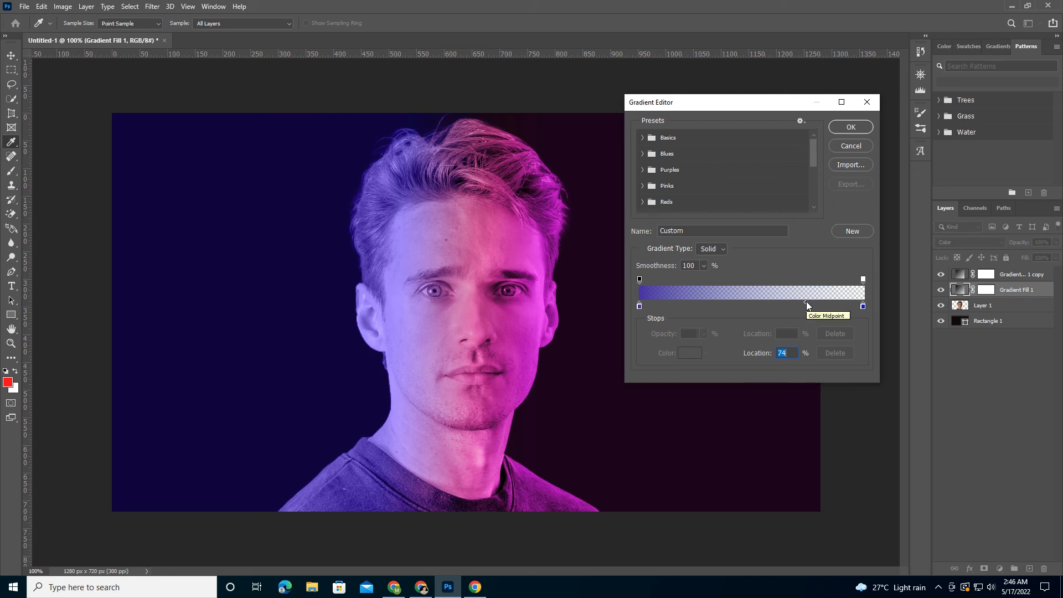
{"action": "left_click", "coordinate": [859, 128]}
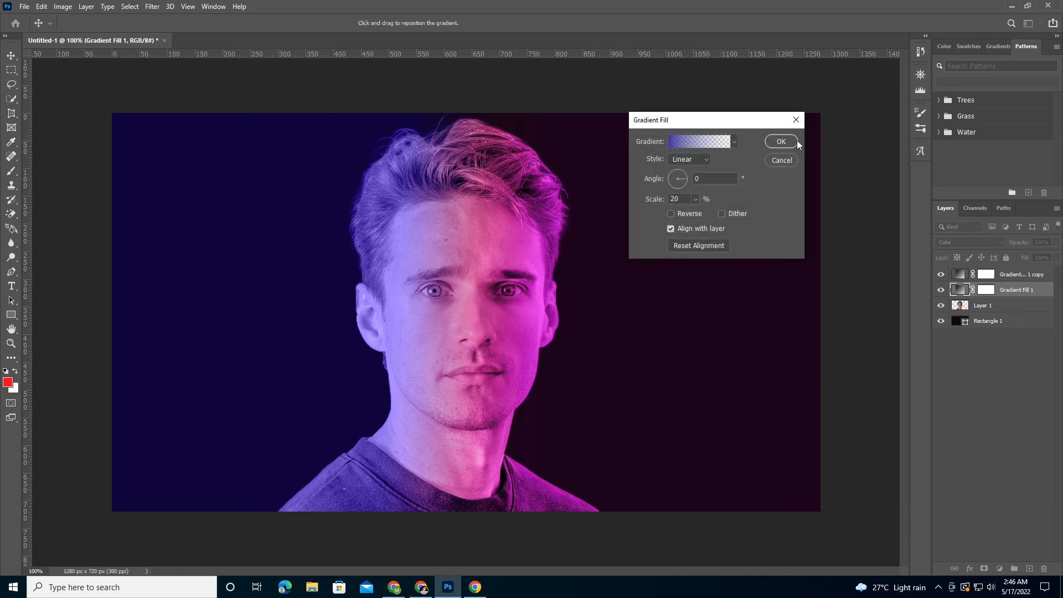
{"action": "left_click", "coordinate": [733, 141]}
{"action": "left_click", "coordinate": [733, 142]}
{"action": "left_click", "coordinate": [781, 141]}
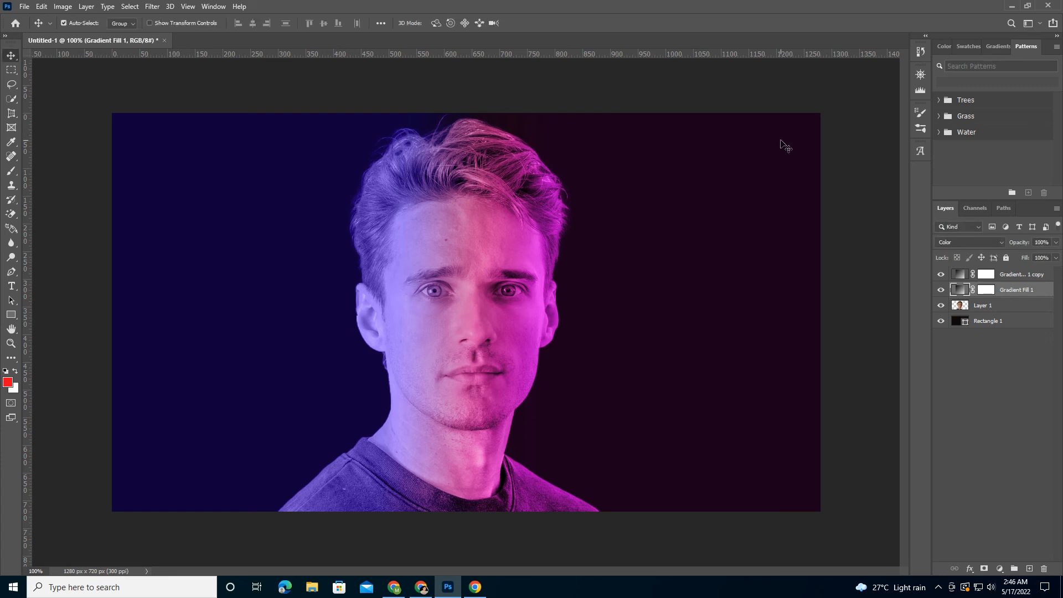